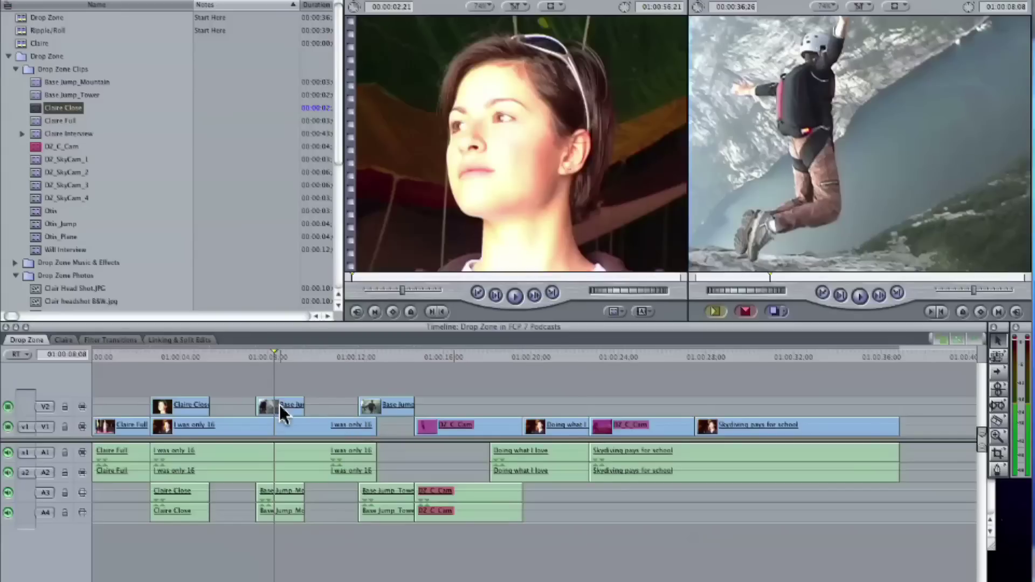
Select only the Base Jump audio and move it onto A1/A2, about seven seconds later
left_click(279, 404)
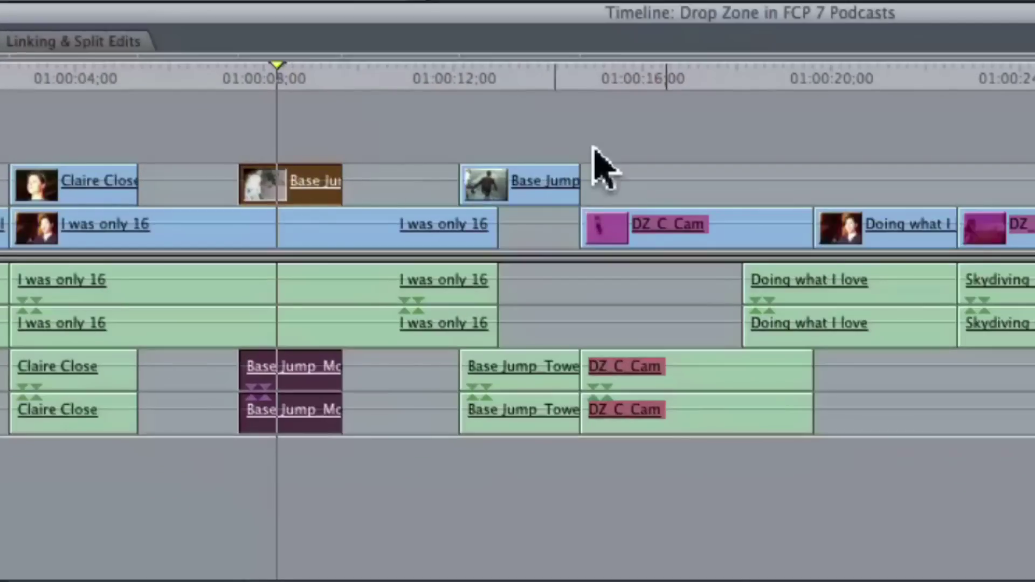
left_click(545, 183)
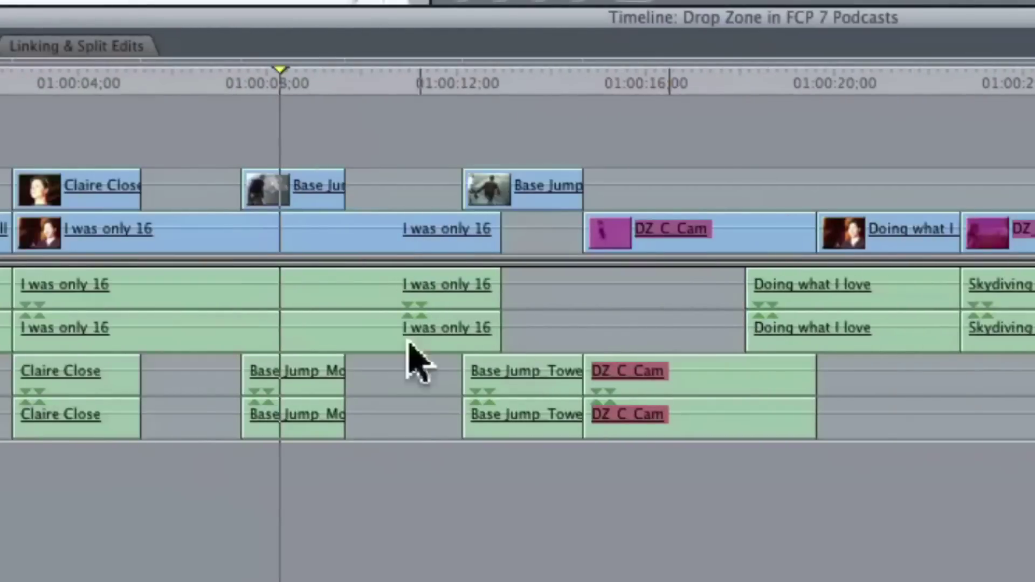
left_click(314, 387)
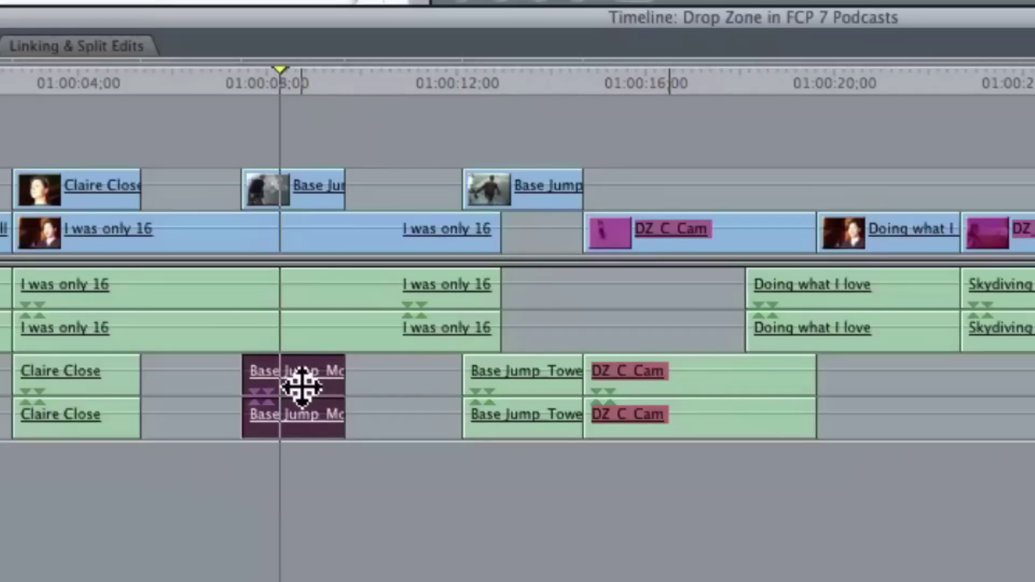
left_click_drag(302, 386, 334, 393)
key("super+z")
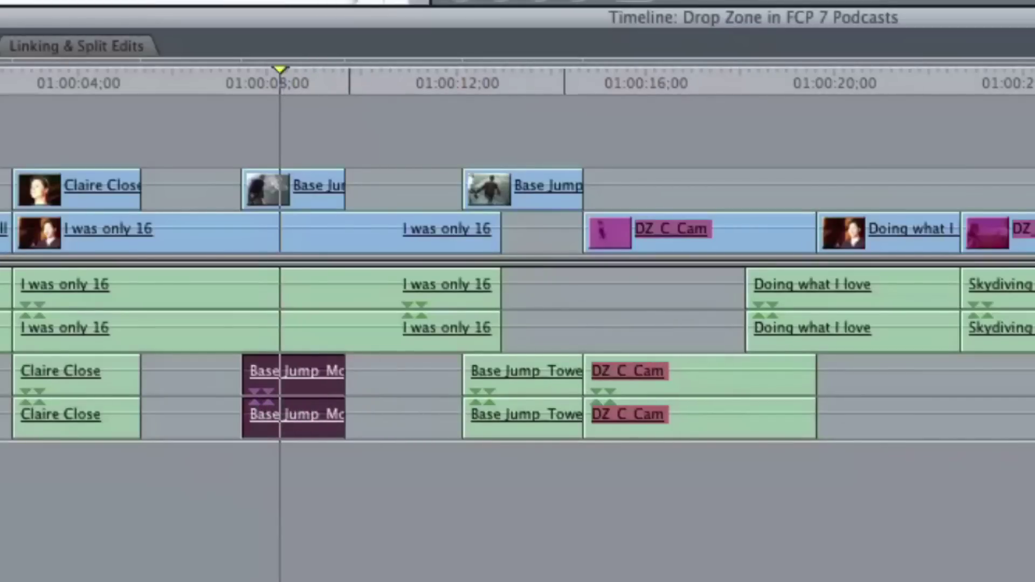
left_click_drag(275, 400, 619, 318)
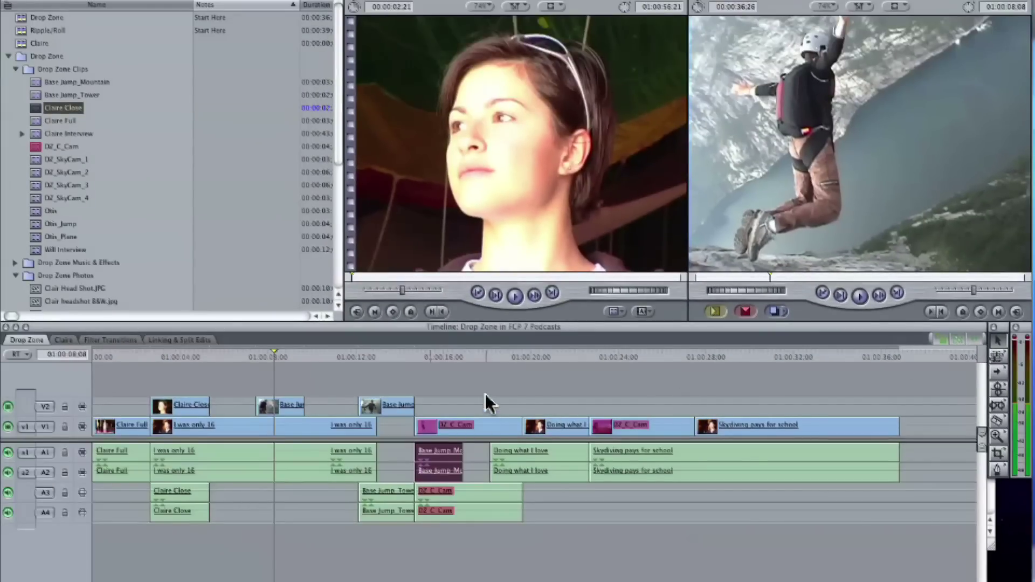
left_click(486, 395)
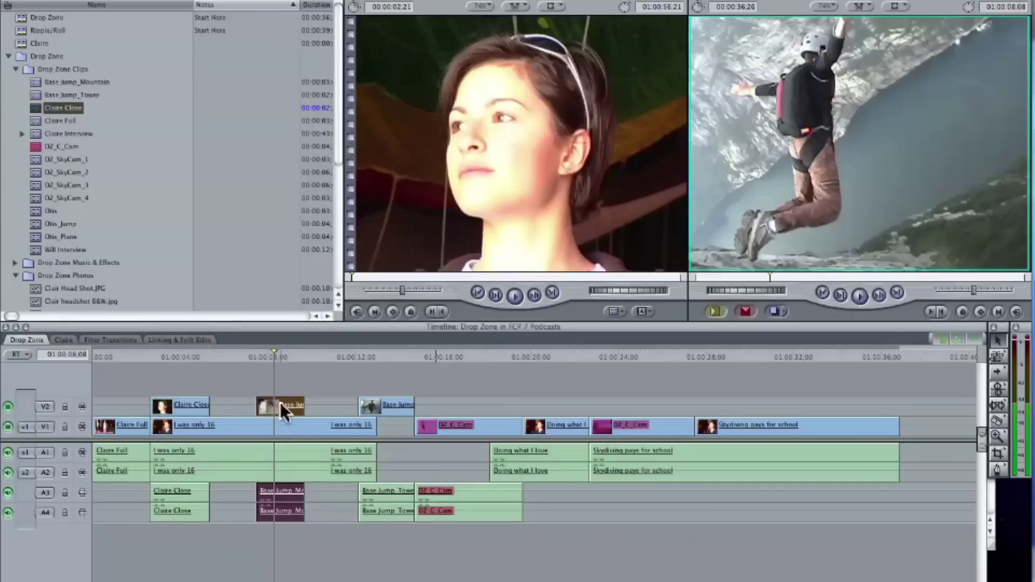
Unlink the Base Jump Mountain video on V2 from its A3–A4 audio using Modify > Link
left_click(282, 377)
left_click(282, 406)
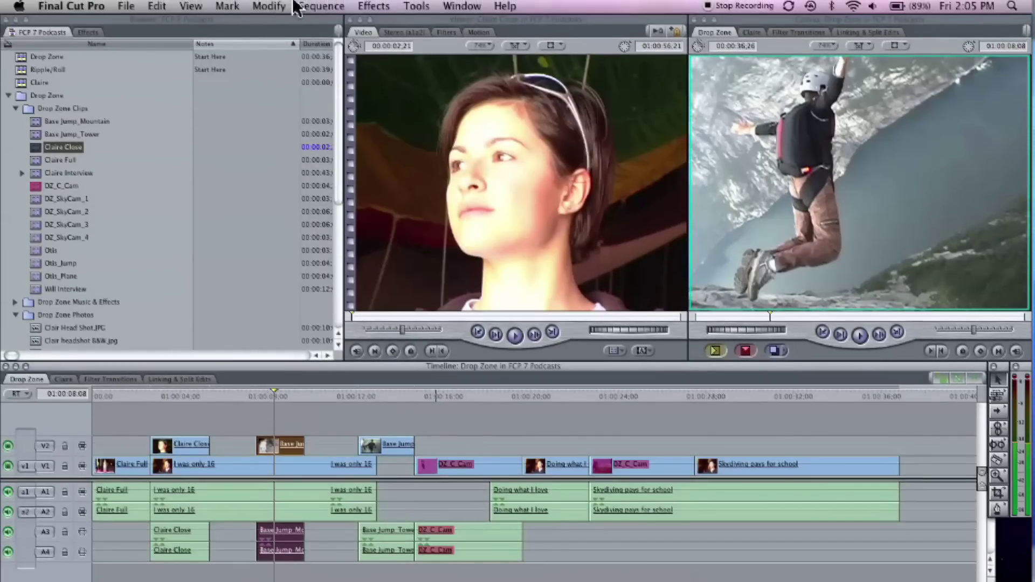
left_click(318, 6)
mouse_move(289, 6)
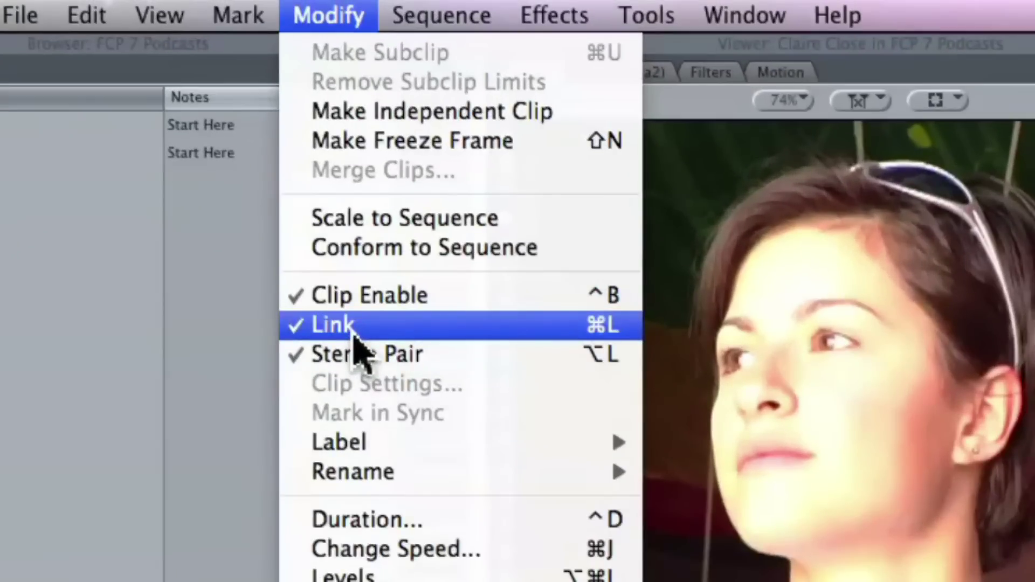
left_click(355, 326)
left_click(395, 479)
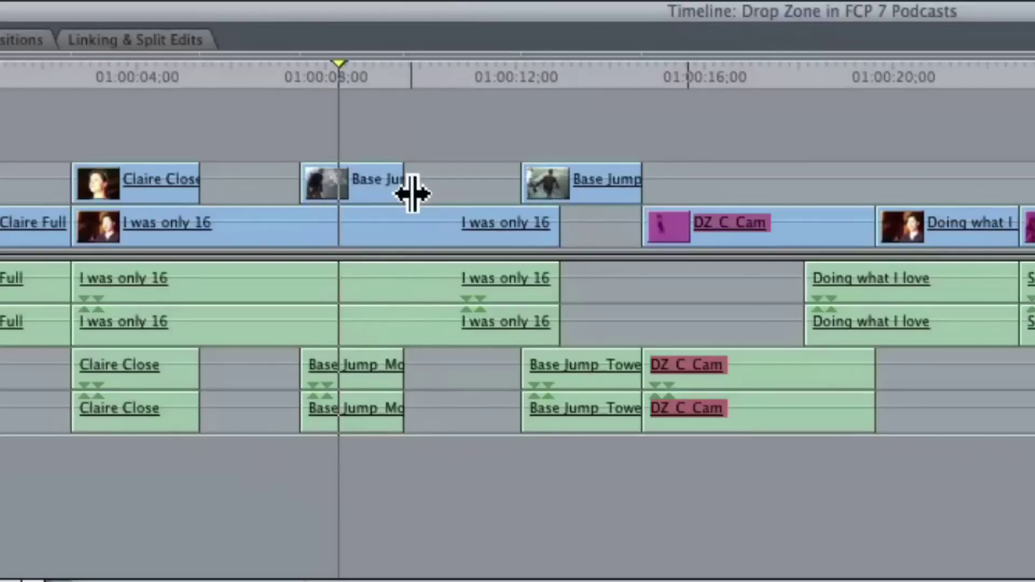
Drag the unlinked Base Jump audio from A3/A4 onto A1/A2, about +7:07 later
left_click(357, 396)
left_click_drag(351, 382, 674, 289)
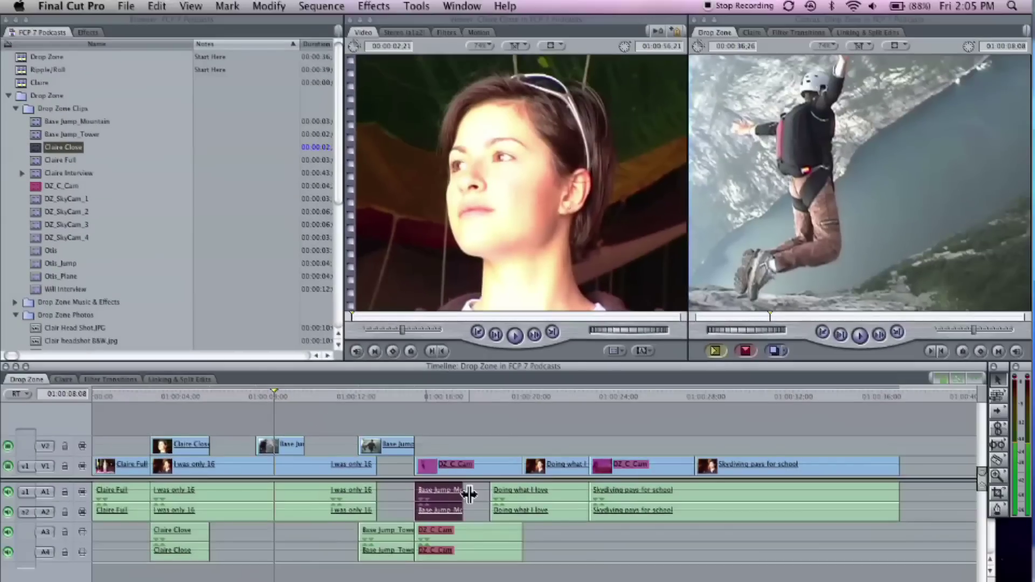
left_click(468, 493)
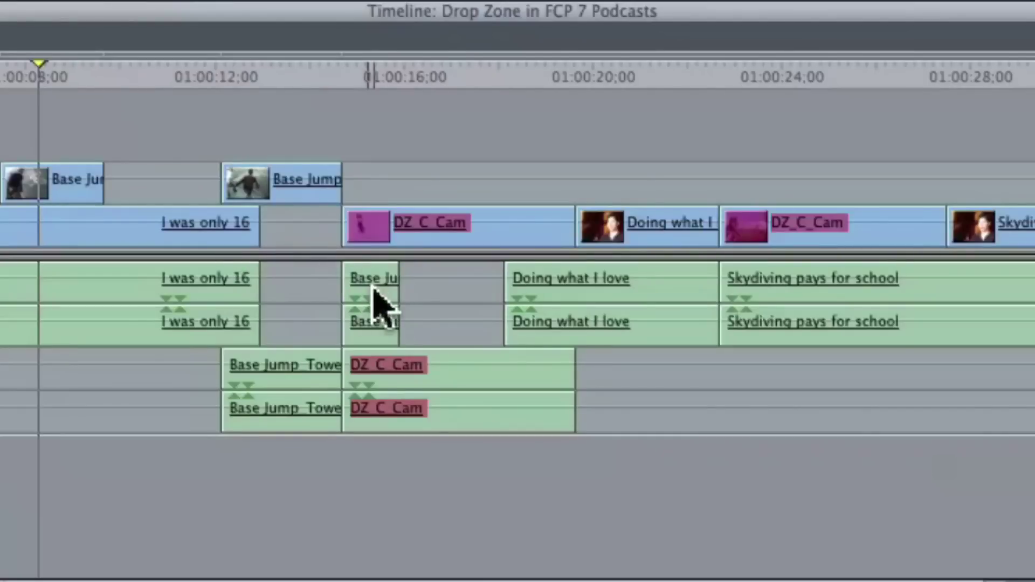
Select DZ_C_Cam in V1 together with the Base Jump audio on A1/A2
left_click(376, 222)
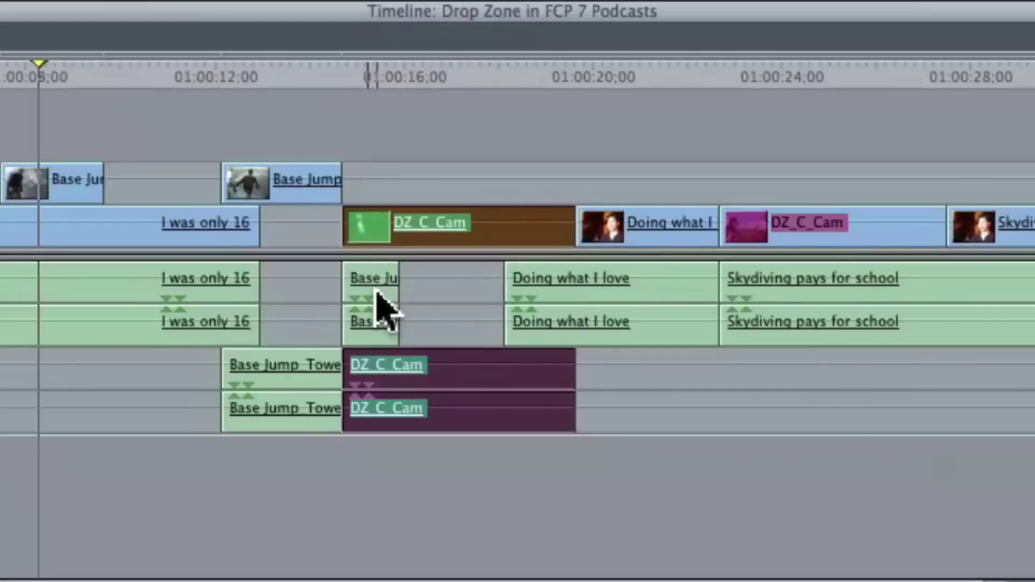
left_click(377, 295)
left_click(366, 231)
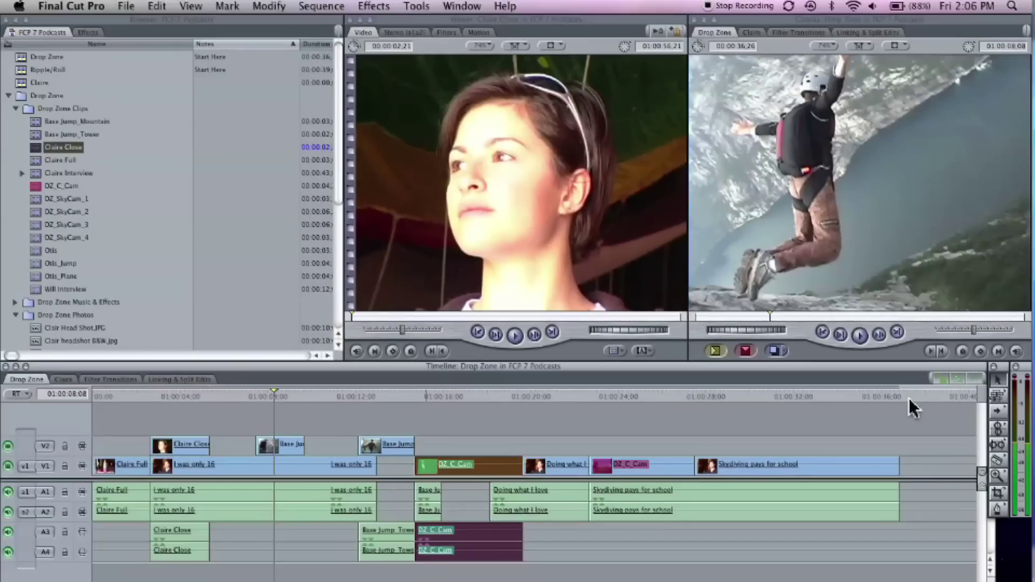
left_click(909, 398)
left_click(547, 149)
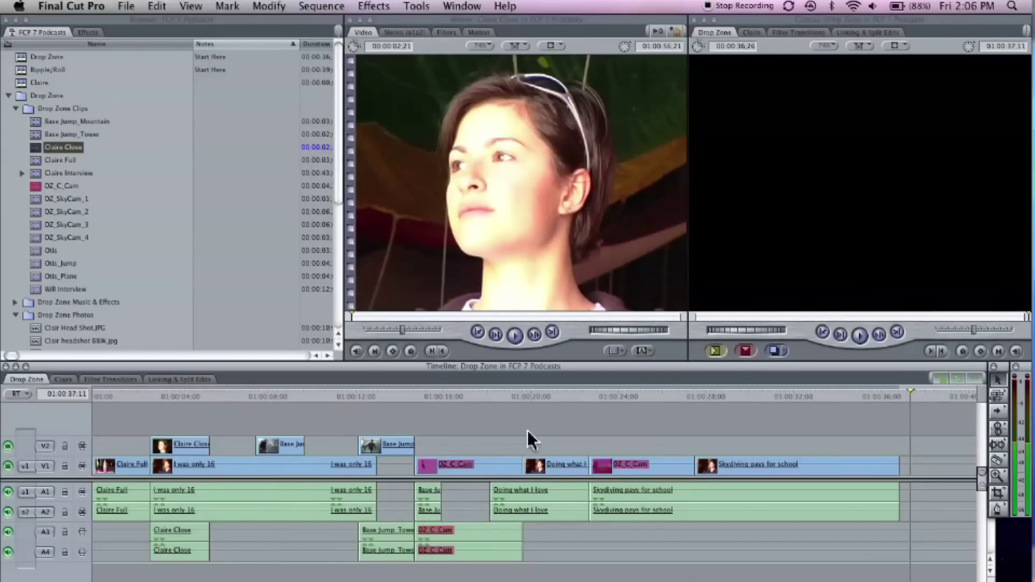
left_click(425, 471)
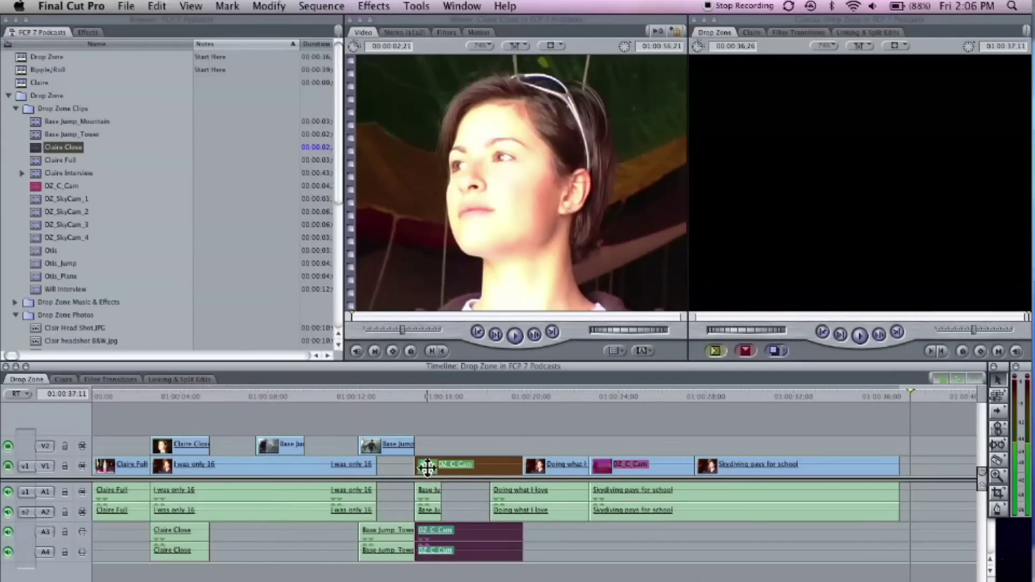
left_click(427, 487, "super")
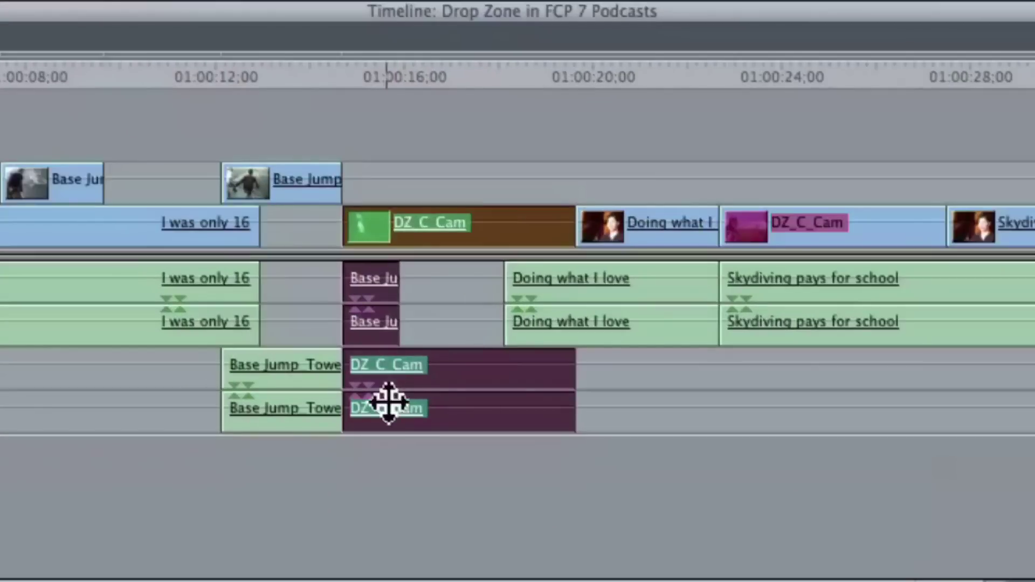
key("Left")
key("Left")
key("Left")
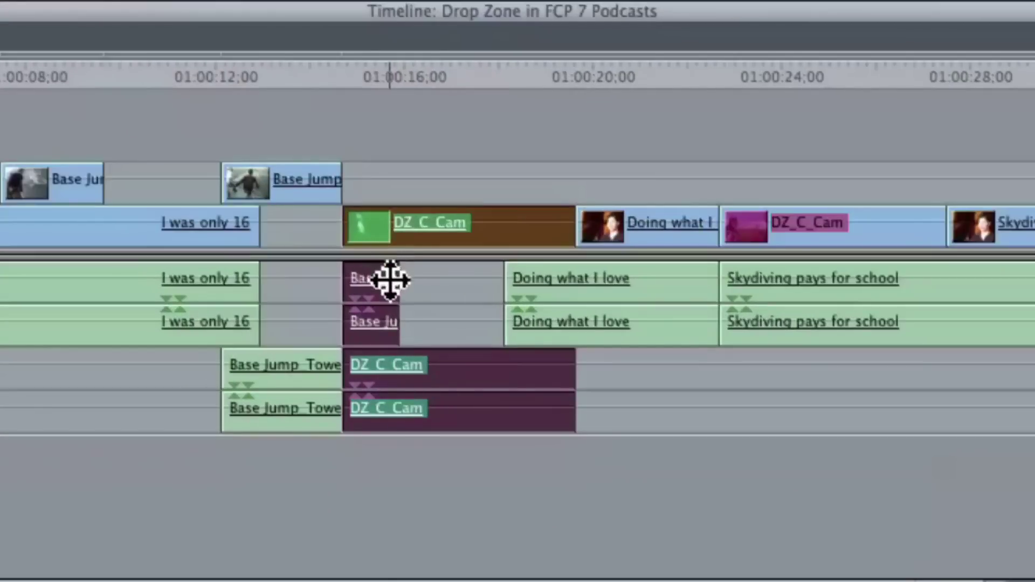
key("Right")
key("Right")
key("Right")
key("Right")
key("Right")
key("Right")
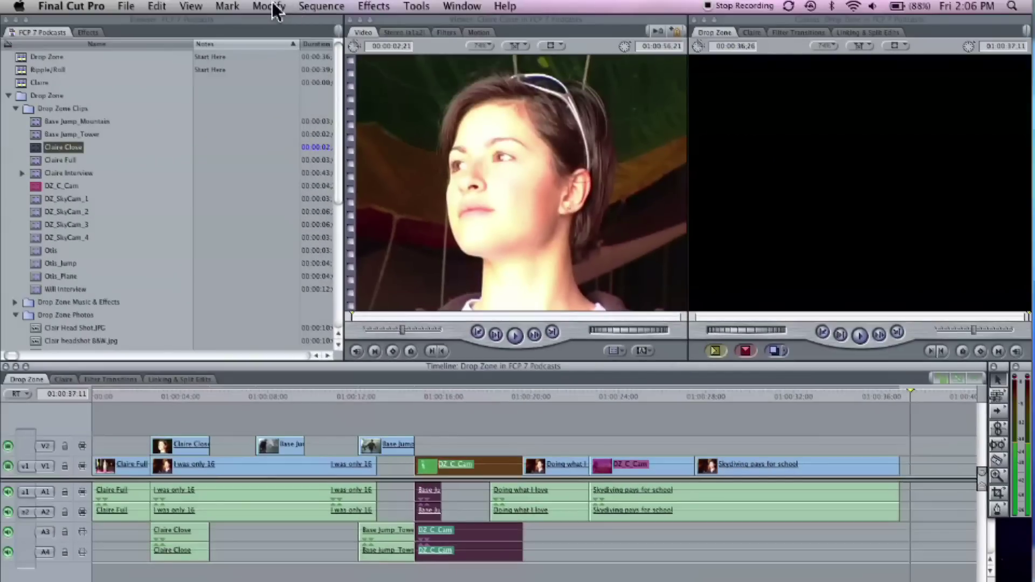
Link the Base Jump audio to DZ_C_Cam and confirm both now select together
left_click(270, 6)
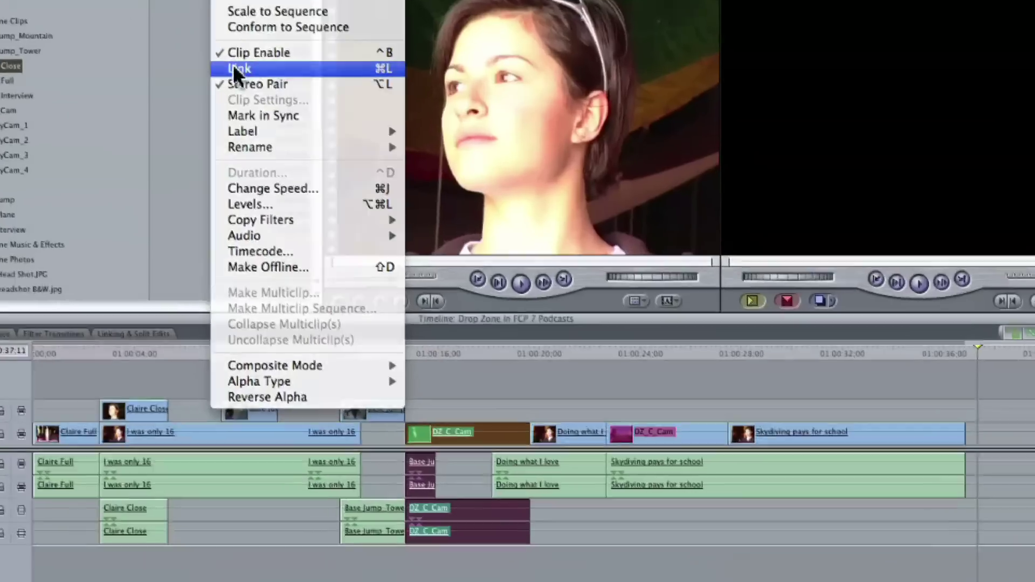
left_click(265, 149)
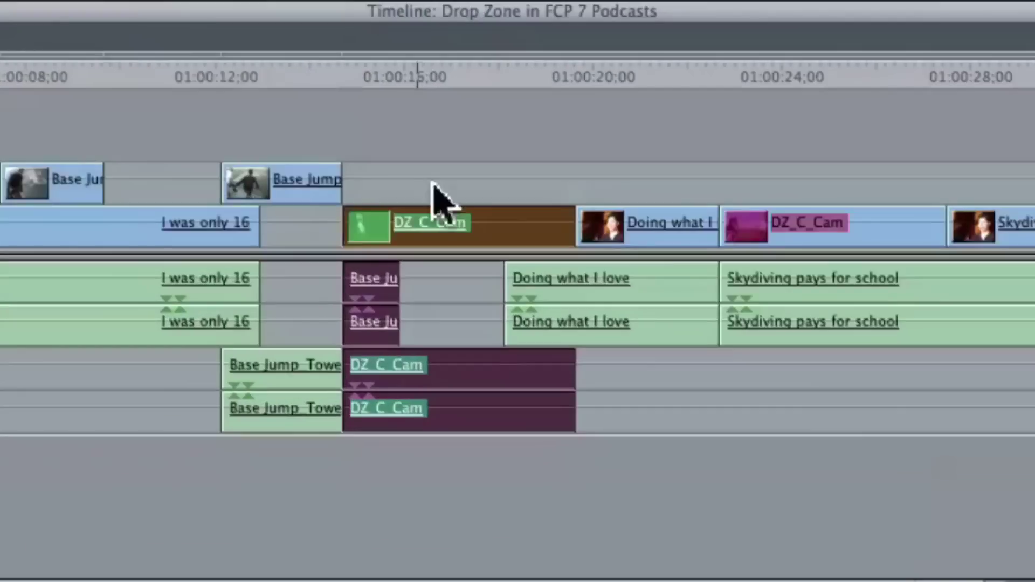
left_click(456, 194)
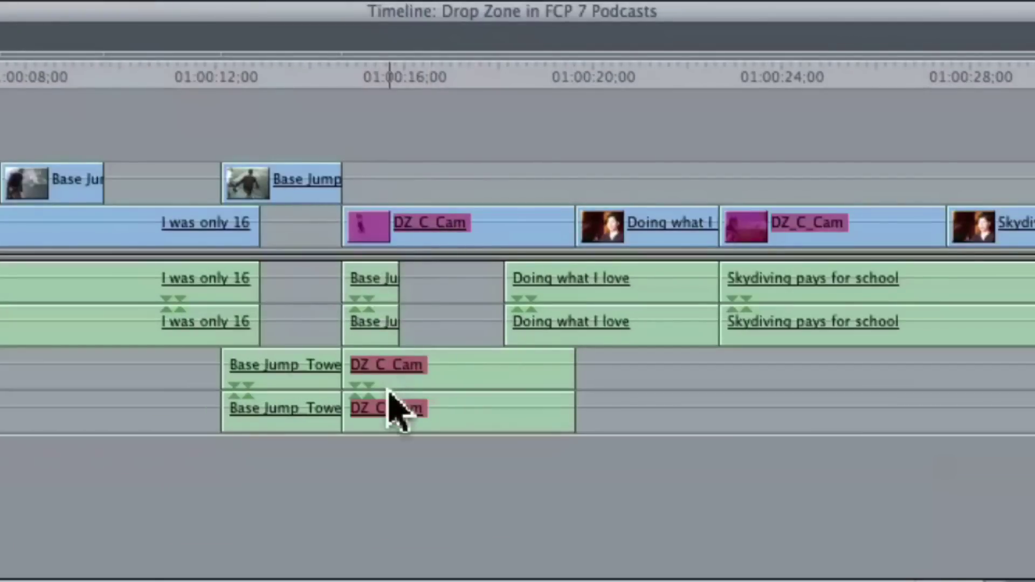
key("Left")
key("Left")
key("Left")
key("Left")
key("Left")
key("Left")
key("Left")
key("Left")
key("Left")
key("Left")
key("Left")
key("Left")
key("Left")
key("Left")
mouse_move(443, 238)
left_mouse_down()
mouse_move(481, 208)
mouse_move(492, 212)
mouse_move(463, 240)
left_mouse_up()
left_click(373, 237)
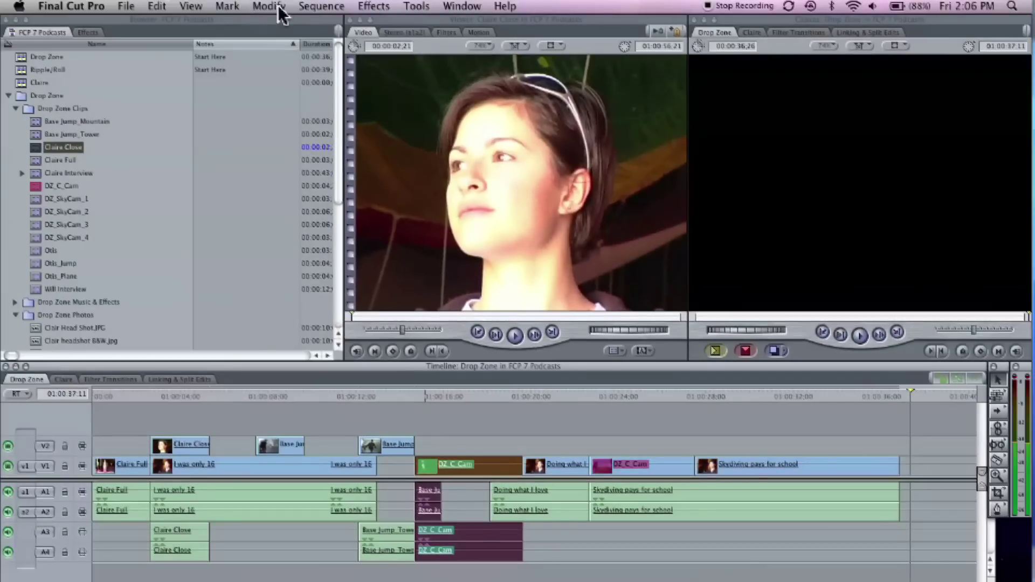
left_click(269, 6)
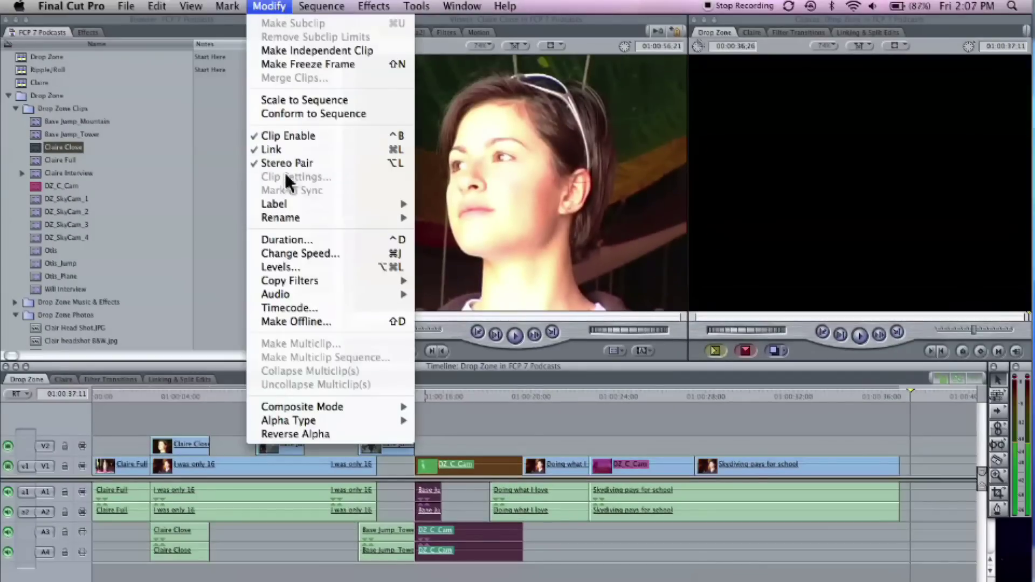
Unlink the Base Jump audio and move it alone to the sequence start on A3/A4
left_click(286, 161)
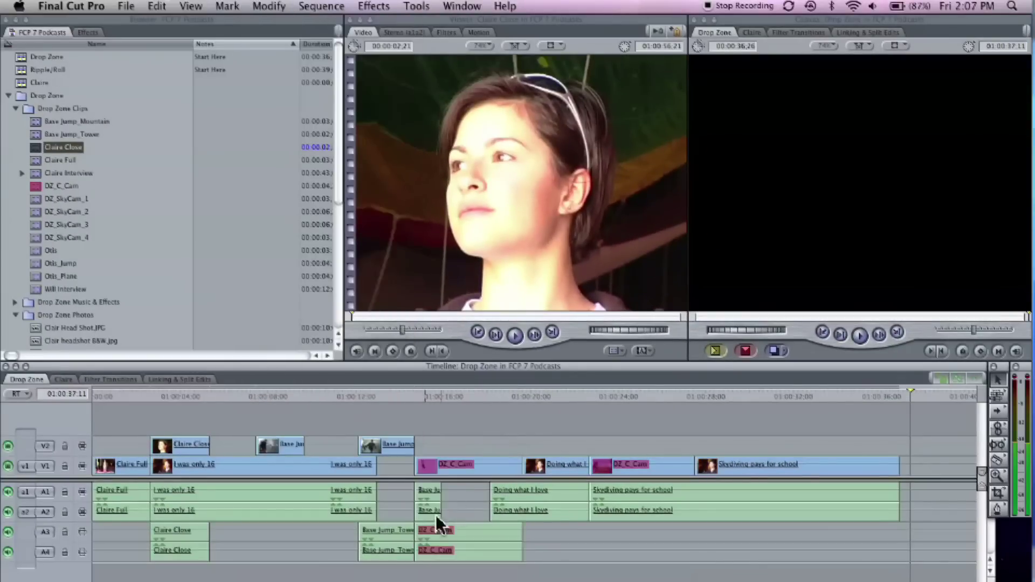
left_click_drag(423, 507, 108, 544)
Marquee-select the Claire Full clips and the Base Jump audio below, then link them via Modify > Link
left_click_drag(101, 426, 92, 516)
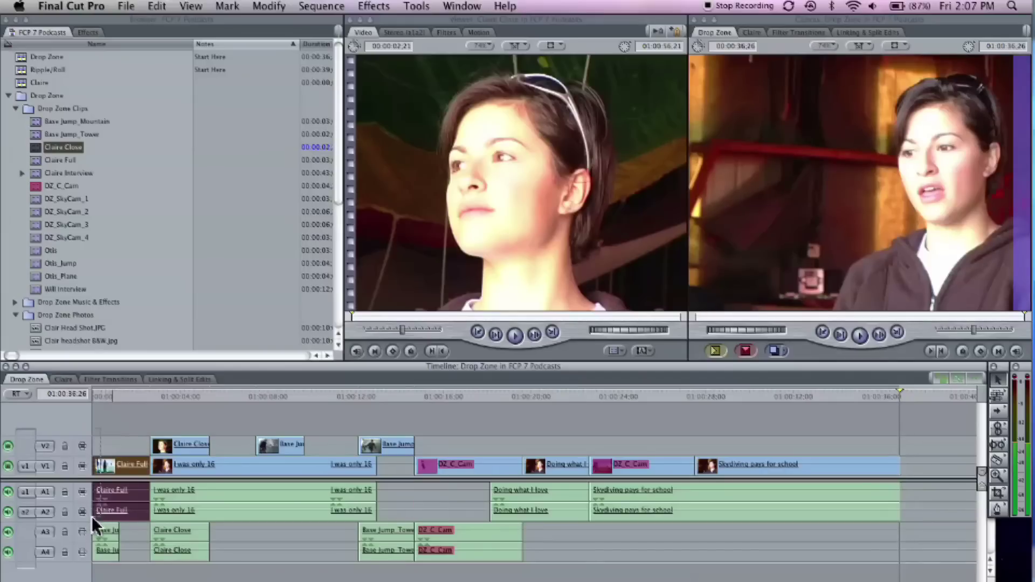
left_click(286, 7)
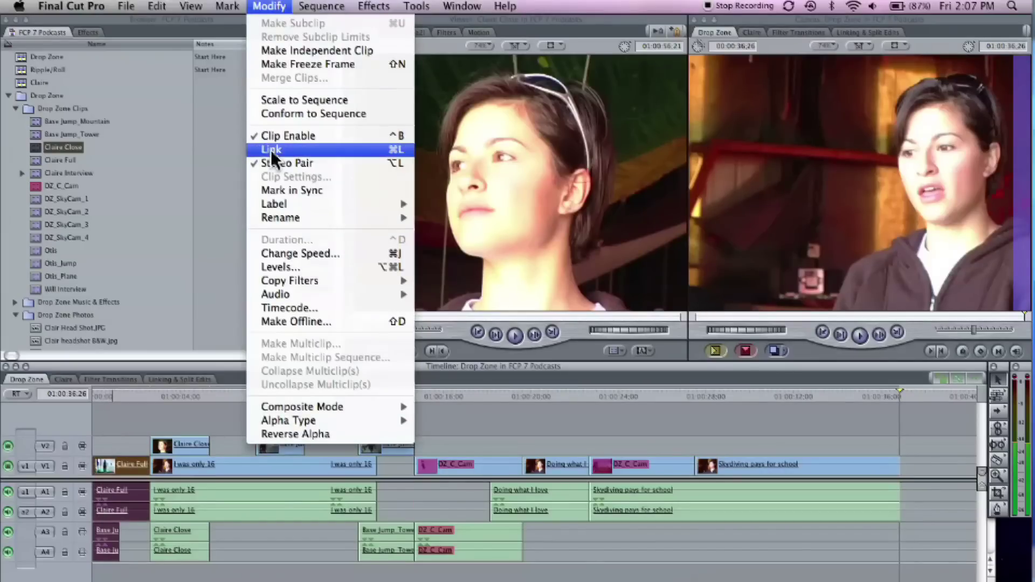
left_click(271, 150)
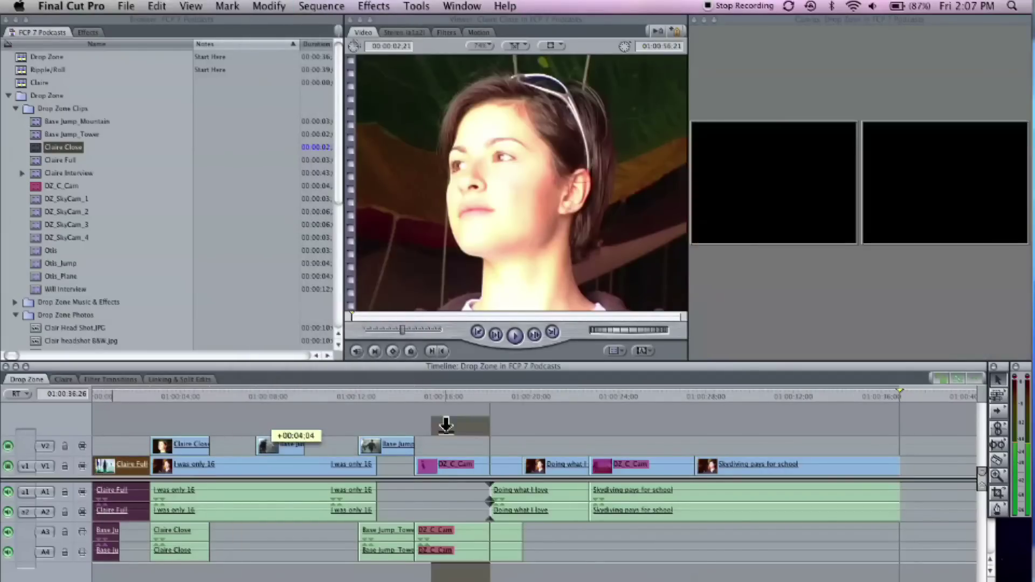